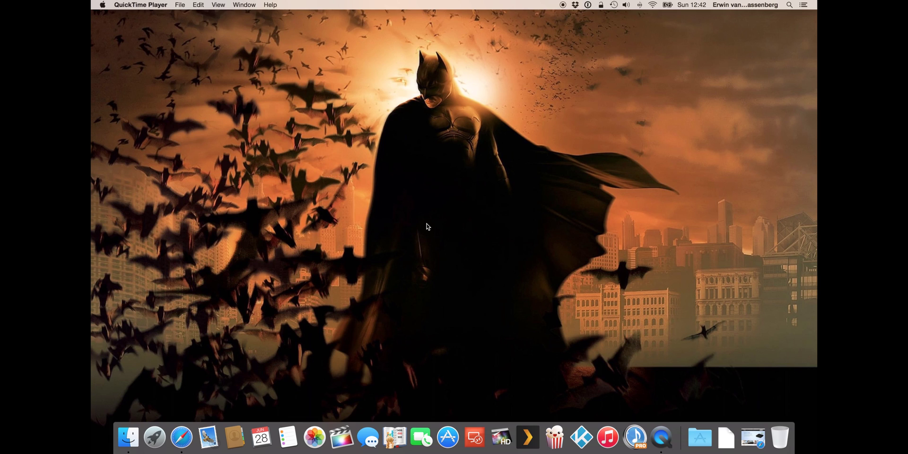
- In Safari, open Synology's Download Center and select type 1-bay and model DS115j
{"action": "left_click", "coordinate": [187, 430]}
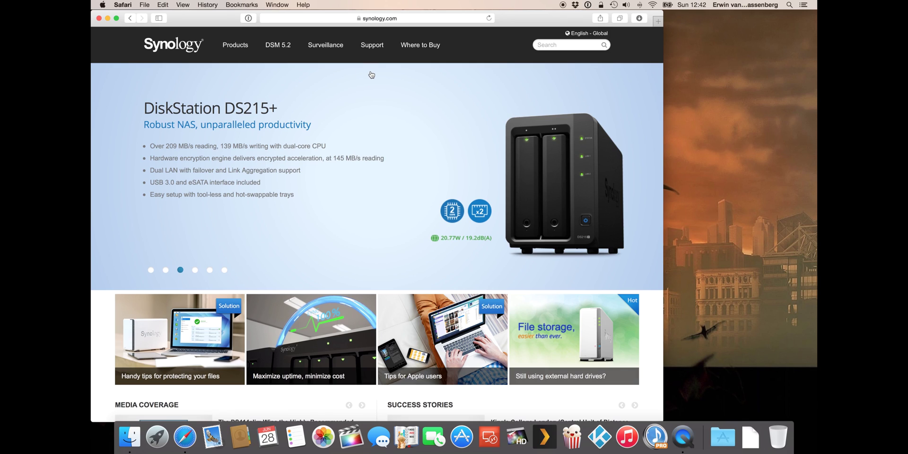
{"action": "left_click", "coordinate": [368, 47]}
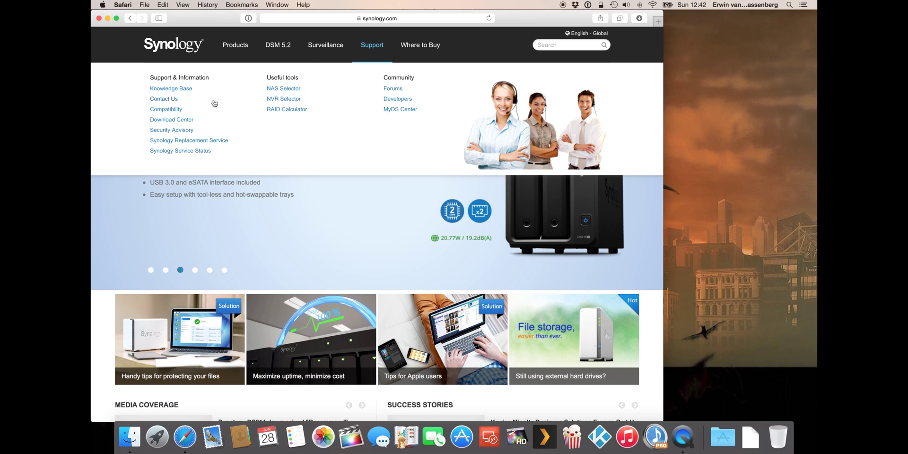
{"action": "left_click", "coordinate": [180, 121]}
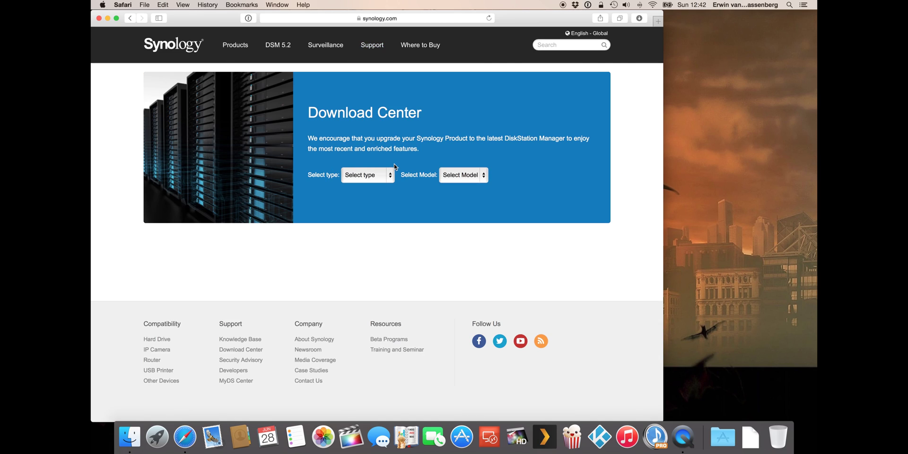
{"action": "left_click", "coordinate": [373, 179]}
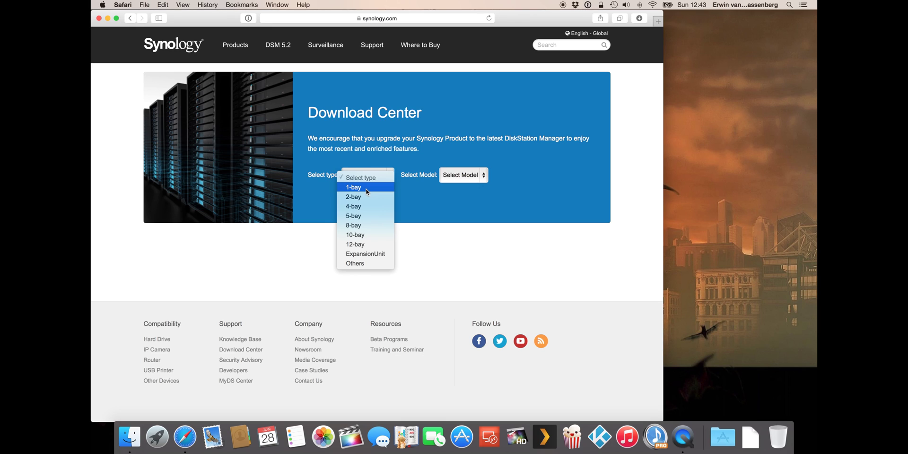
{"action": "left_click", "coordinate": [369, 188]}
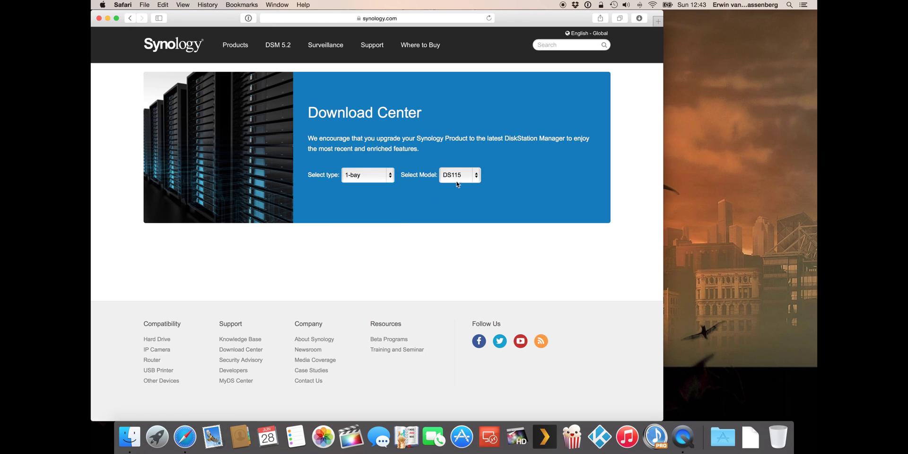
{"action": "left_click", "coordinate": [460, 176]}
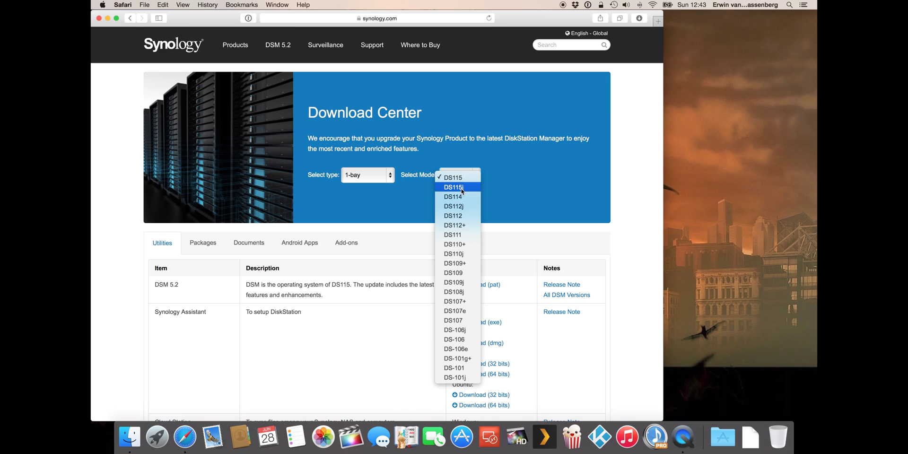
- Download the DSM 5.2 pat file and the Mac Synology Assistant dmg for DS115j
{"action": "left_click", "coordinate": [462, 187]}
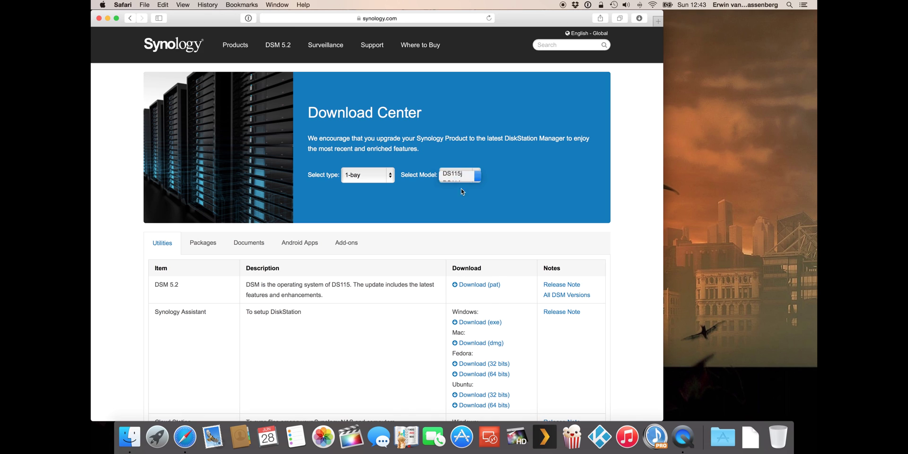
{"action": "scroll", "coordinate": [507, 189], "scroll_direction": "down", "scroll_amount": 1}
{"action": "scroll", "coordinate": [508, 189], "scroll_direction": "down", "scroll_amount": 5}
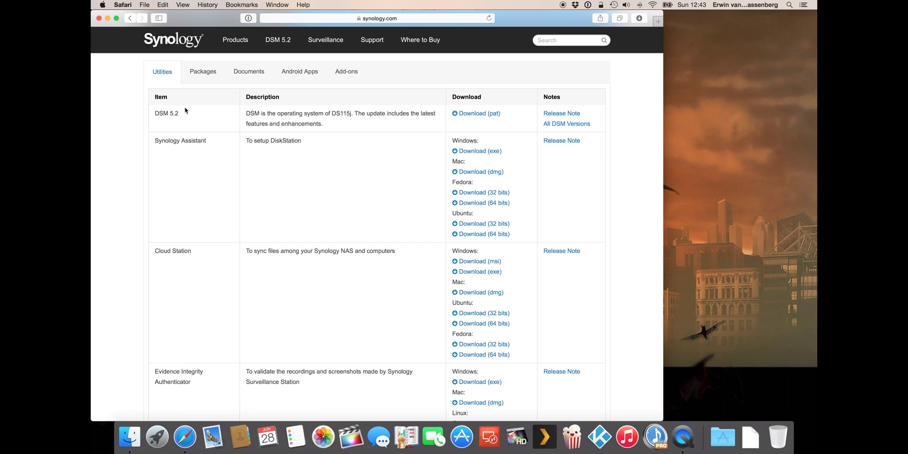
{"action": "left_click", "coordinate": [479, 117]}
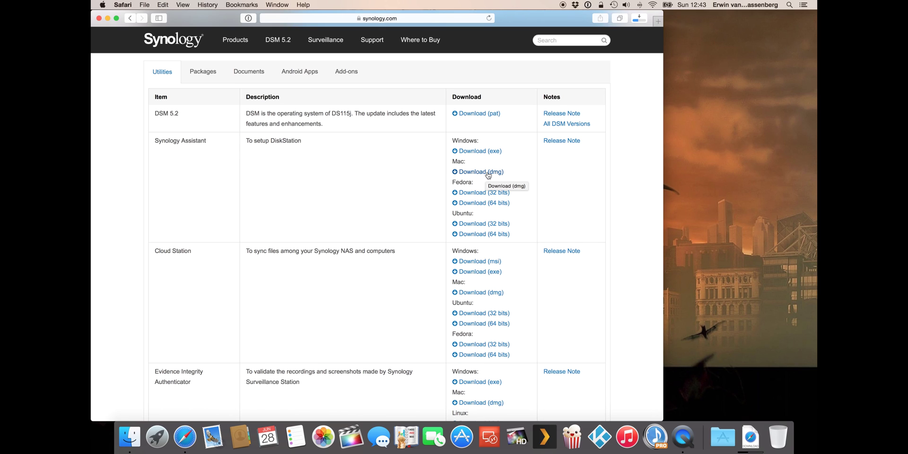
{"action": "left_click", "coordinate": [489, 173]}
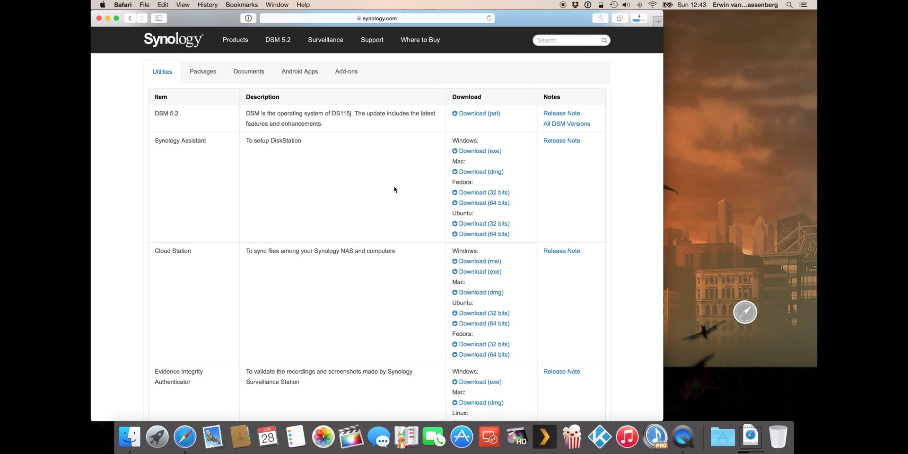
- Confirm both files appear in Safari's downloads list
{"action": "scroll", "coordinate": [394, 189], "scroll_direction": "down", "scroll_amount": 3}
{"action": "scroll", "coordinate": [394, 189], "scroll_direction": "down", "scroll_amount": 3}
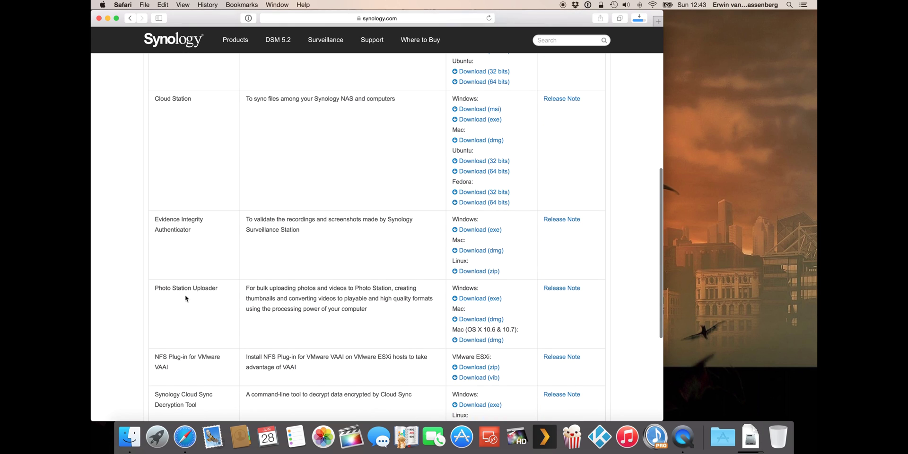
{"action": "scroll", "coordinate": [277, 297], "scroll_direction": "down", "scroll_amount": 3}
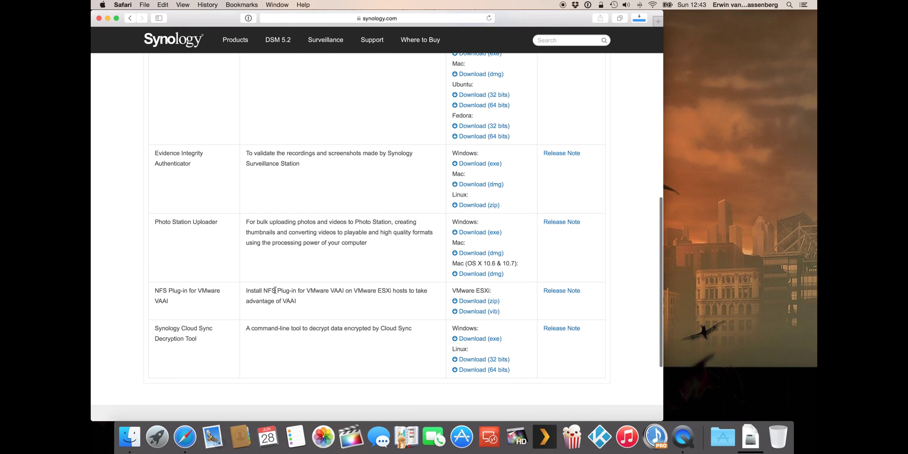
{"action": "scroll", "coordinate": [273, 293], "scroll_direction": "up", "scroll_amount": 10}
{"action": "scroll", "coordinate": [273, 293], "scroll_direction": "up", "scroll_amount": 3}
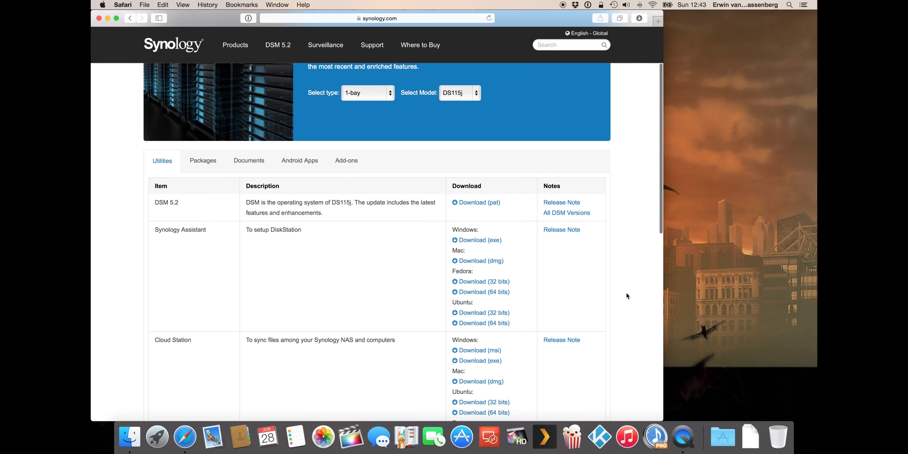
{"action": "left_click", "coordinate": [642, 20]}
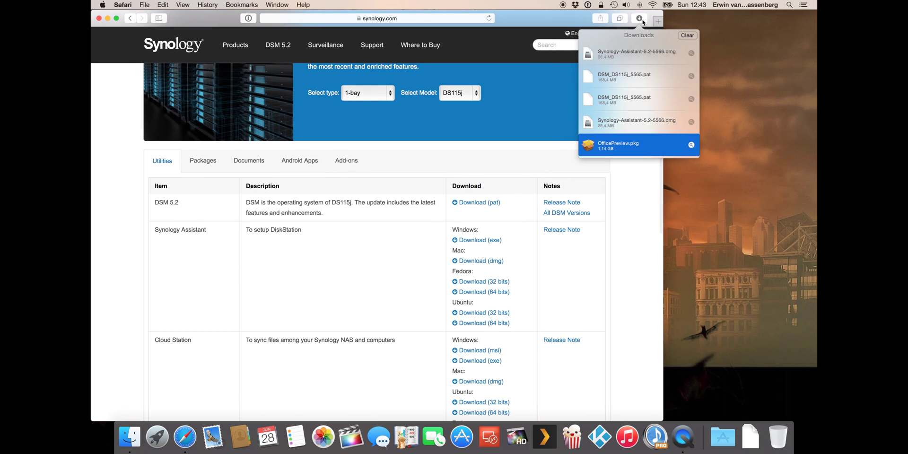
{"action": "left_click", "coordinate": [640, 19]}
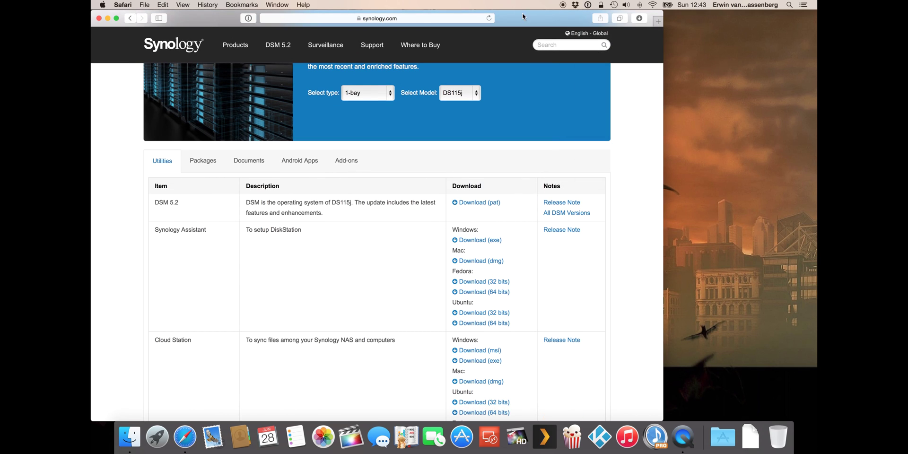
- Close Safari and show the Downloads folder in Finder
{"action": "left_click", "coordinate": [100, 19]}
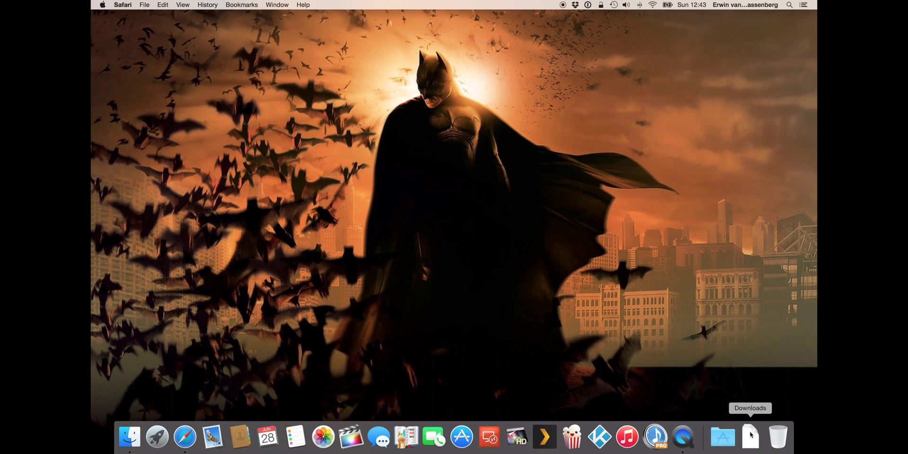
{"action": "left_click", "coordinate": [723, 431]}
{"action": "left_click", "coordinate": [750, 430]}
{"action": "left_click", "coordinate": [750, 430]}
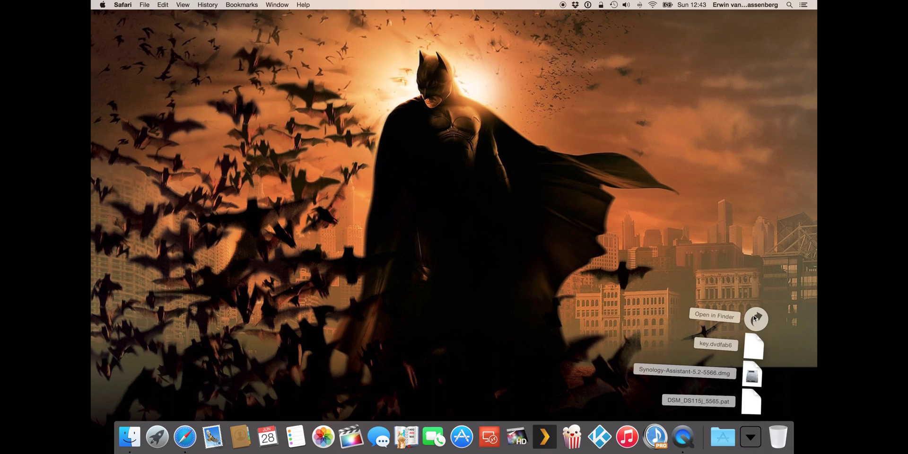
{"action": "left_click", "coordinate": [320, 151]}
{"action": "key", "text": "alt+super+l"}
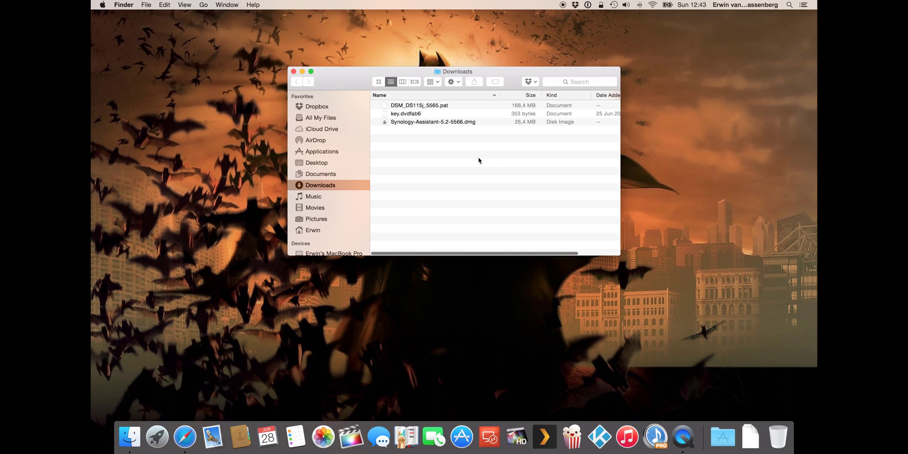
- Mount the Synology-Assistant dmg and copy Synology Assistant into Applications
{"action": "double_click", "coordinate": [416, 124]}
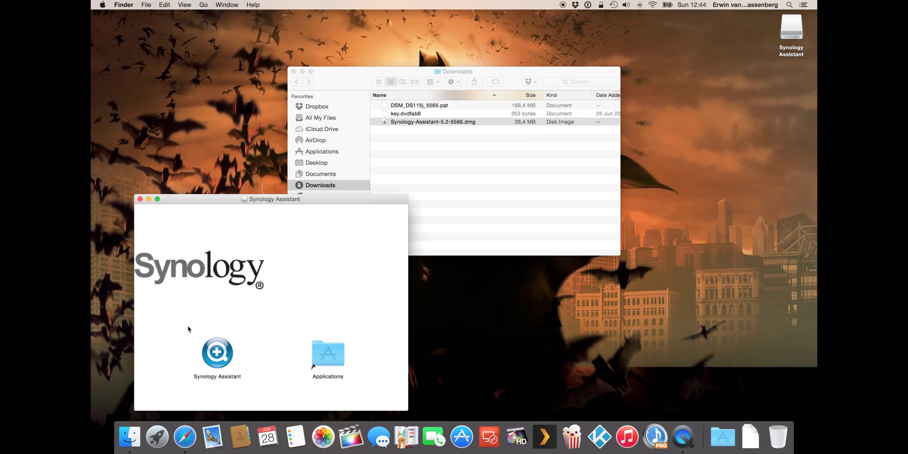
{"action": "left_click", "coordinate": [221, 347]}
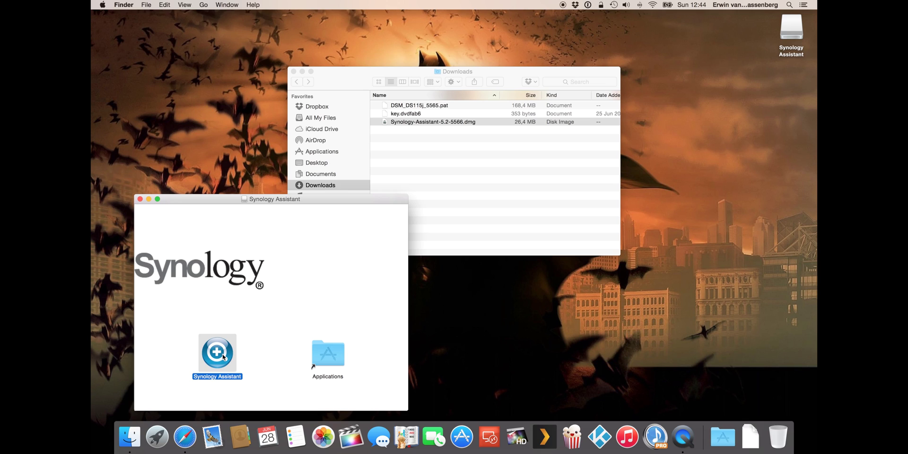
{"action": "left_click_drag", "start_coordinate": [224, 357], "coordinate": [338, 356]}
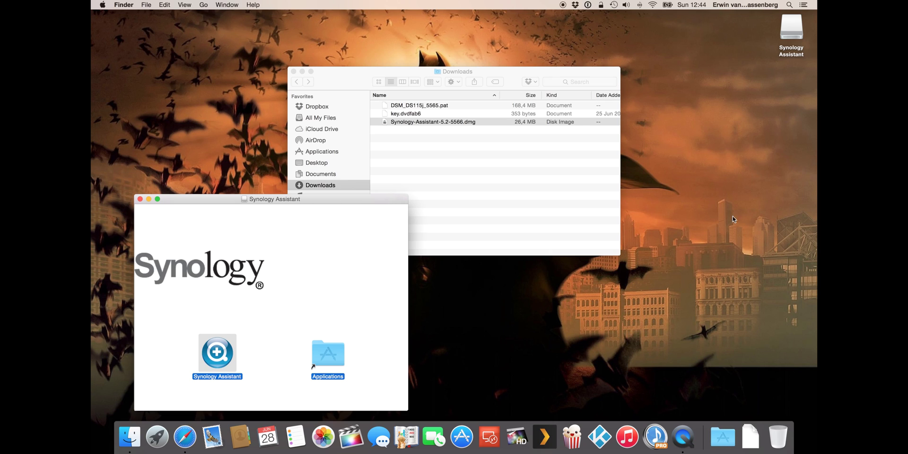
- Launch Synology Assistant from Applications and approve the Gatekeeper warning, finding the DS115j at 192.168.1.126
{"action": "left_click", "coordinate": [735, 437]}
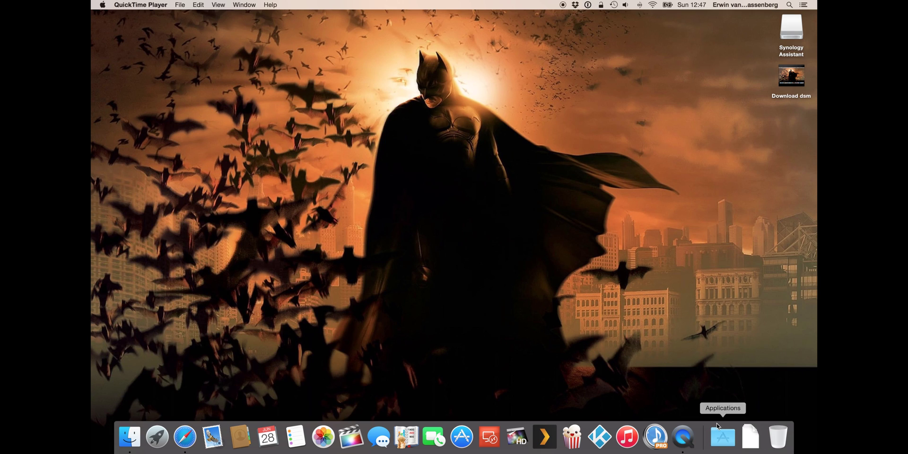
{"action": "left_click", "coordinate": [718, 427]}
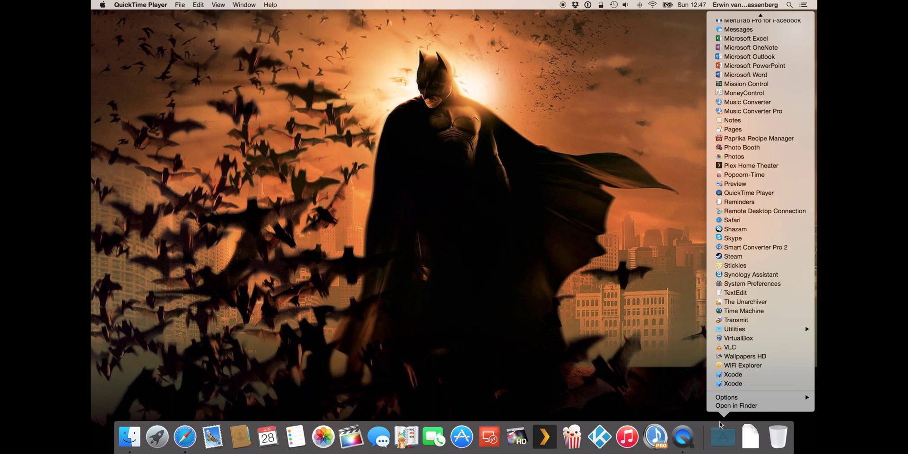
{"action": "left_click", "coordinate": [751, 275]}
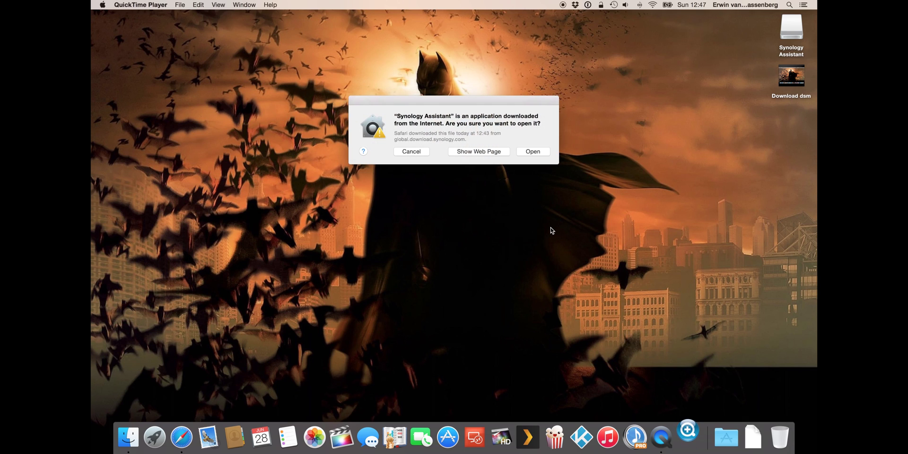
{"action": "left_click", "coordinate": [539, 151]}
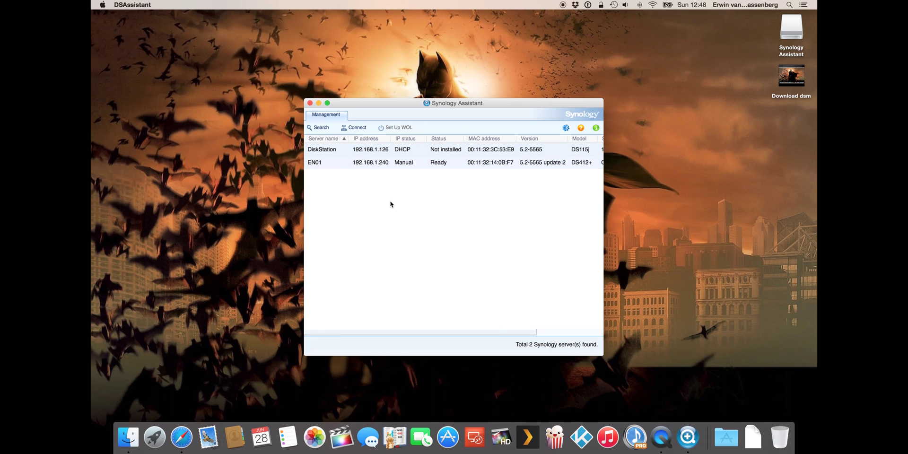
- Start installing DSM on the DiskStation using DSM_DS115j_5565.pat from Downloads
{"action": "right_click", "coordinate": [335, 150]}
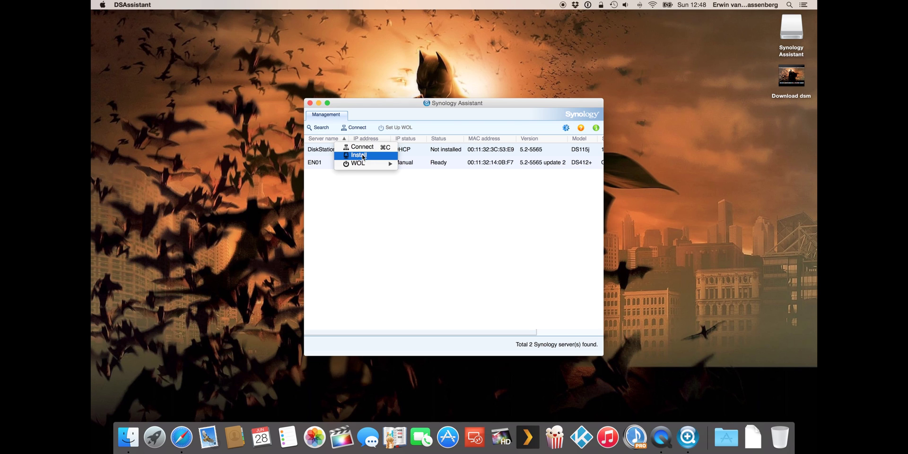
{"action": "left_click", "coordinate": [363, 156]}
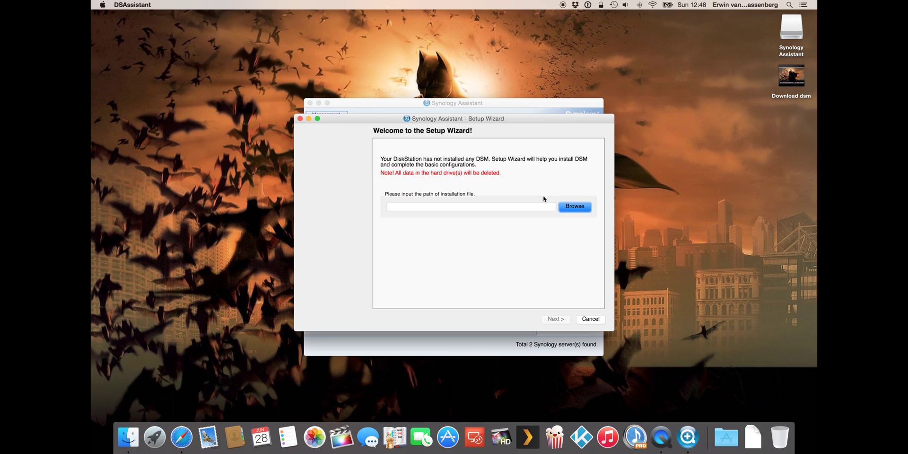
{"action": "left_click", "coordinate": [574, 207]}
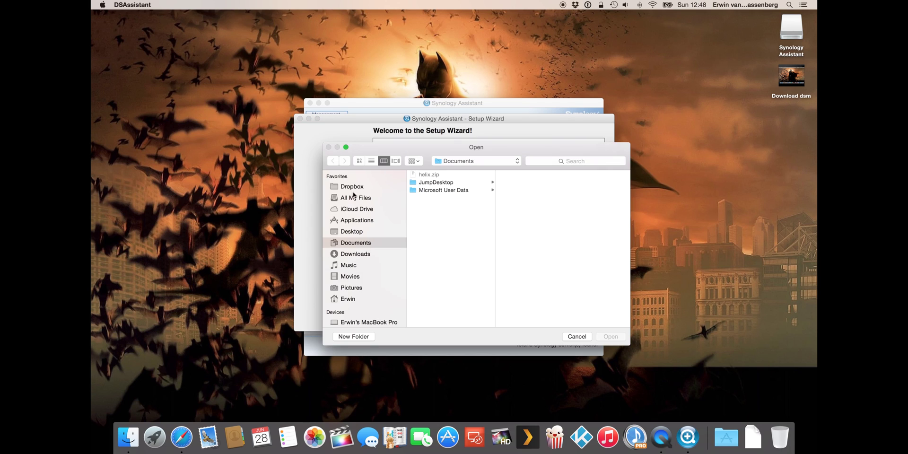
{"action": "left_click", "coordinate": [356, 256]}
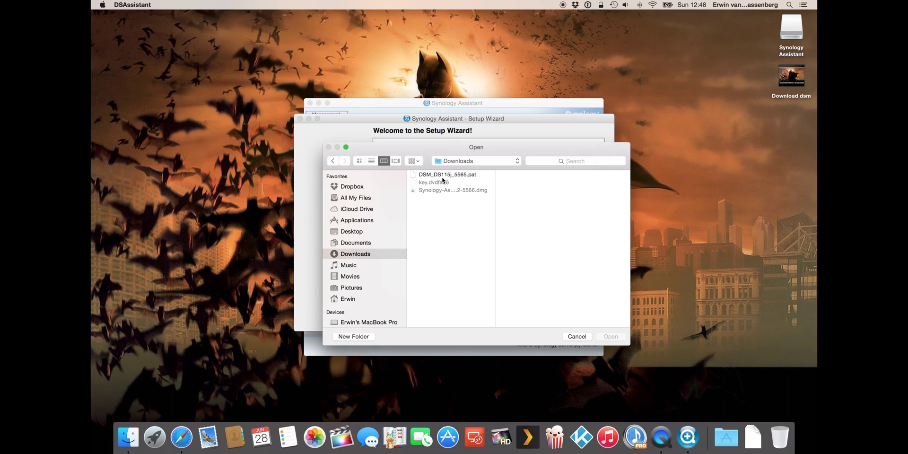
{"action": "left_click", "coordinate": [442, 175]}
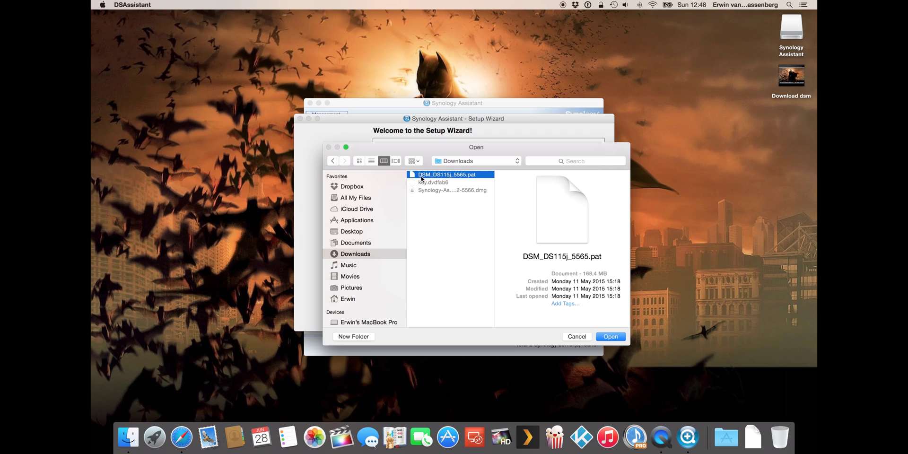
{"action": "left_click", "coordinate": [611, 337]}
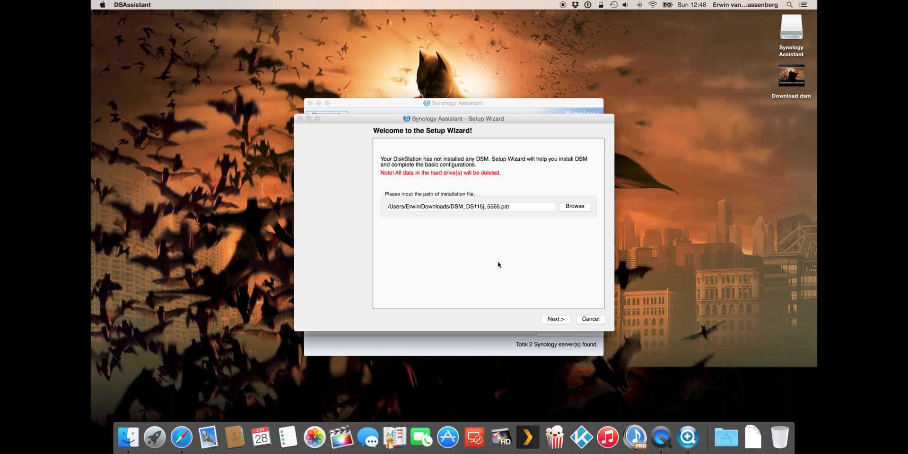
- Enter and confirm the admin password, rename the server to EN02, and continue
{"action": "left_click", "coordinate": [556, 319]}
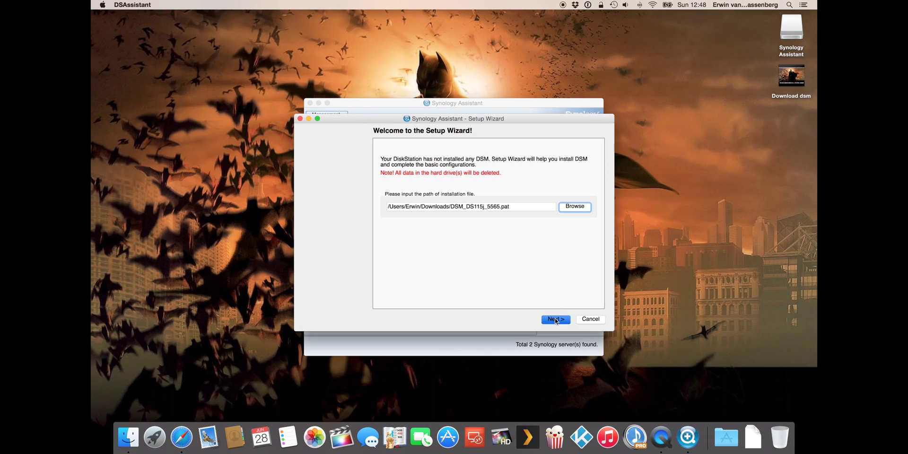
{"action": "left_click", "coordinate": [506, 160]}
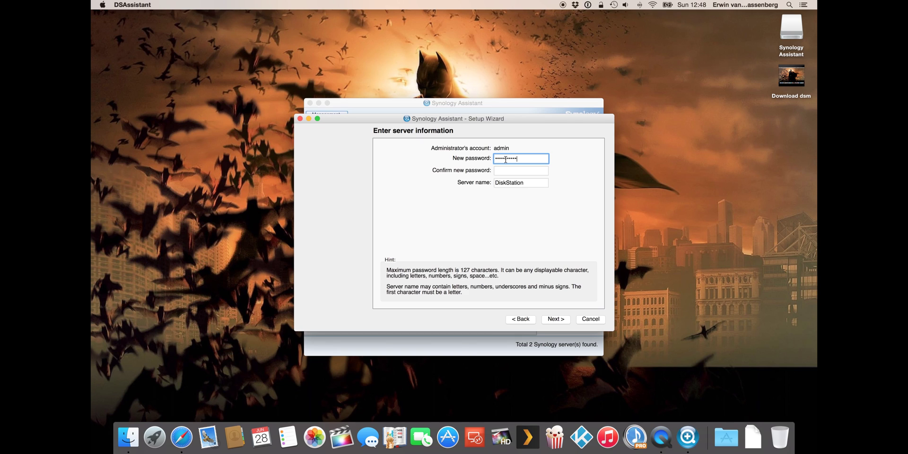
{"action": "key", "text": "Tab"}
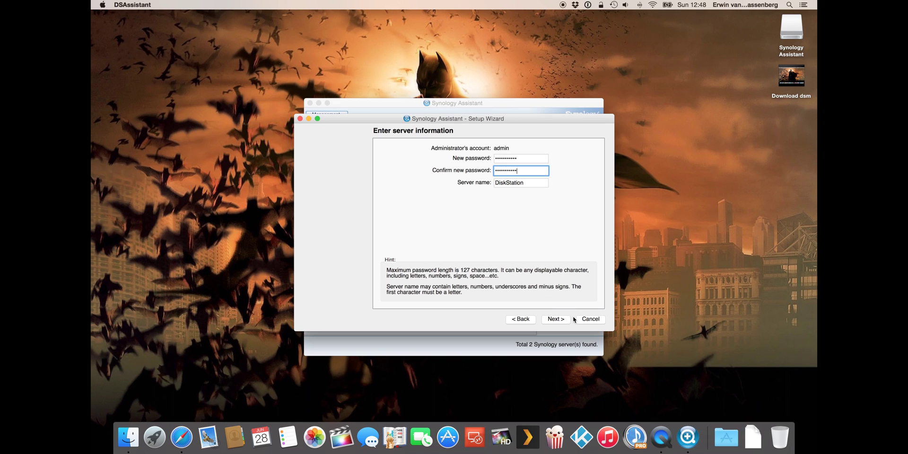
{"action": "left_click", "coordinate": [527, 184]}
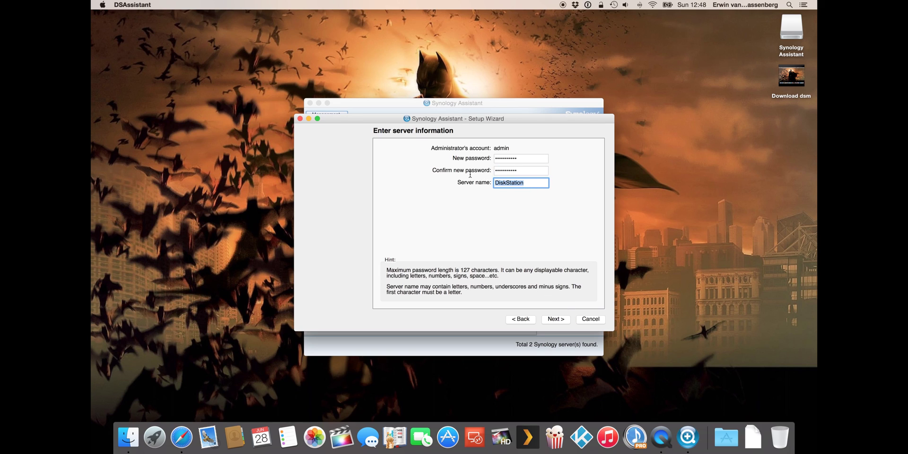
{"action": "type", "text": "EN02"}
{"action": "left_click", "coordinate": [554, 320]}
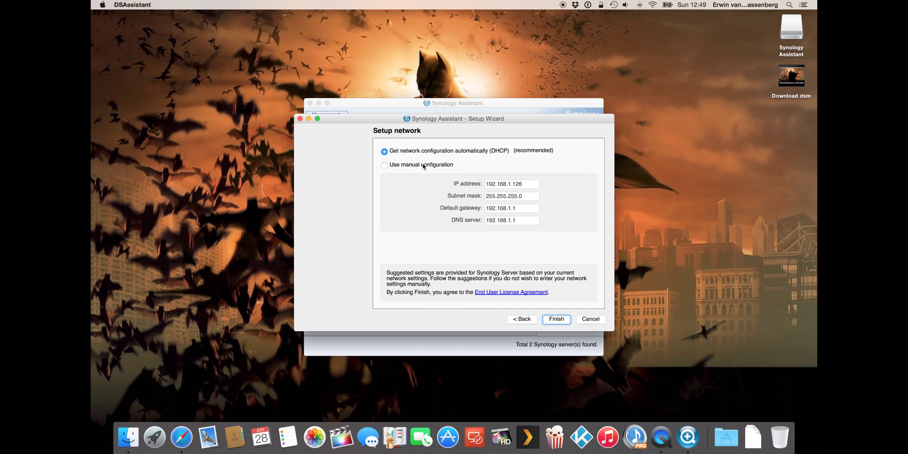
- Use manual network settings: IP 192.168.1.241, subnet 255.255.255.0, gateway and DNS 192.168.1.1
{"action": "left_click", "coordinate": [423, 166]}
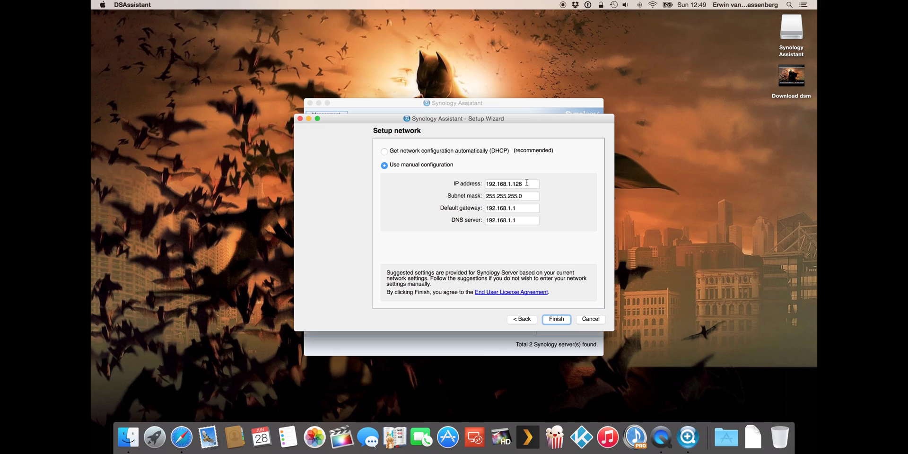
{"action": "left_click", "coordinate": [526, 183]}
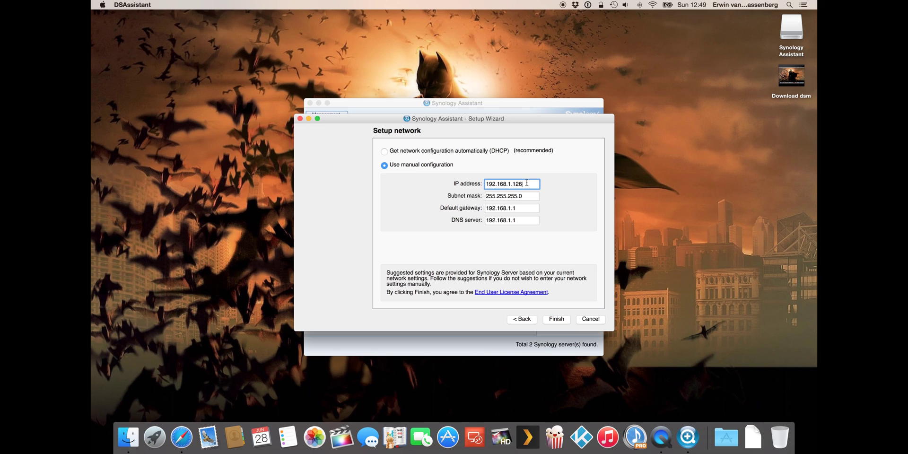
{"action": "key", "text": "BackSpace"}
{"action": "key", "text": "BackSpace"}
{"action": "type", "text": "241"}
{"action": "key", "text": "Tab"}
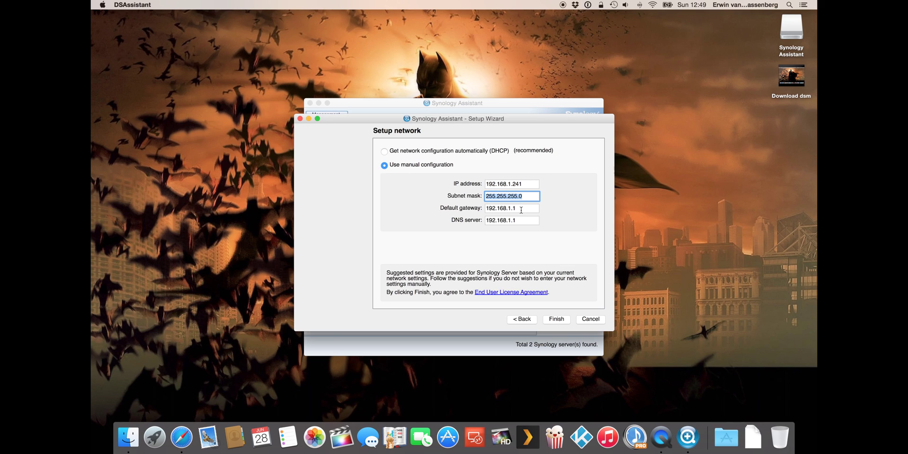
{"action": "key", "text": "Tab"}
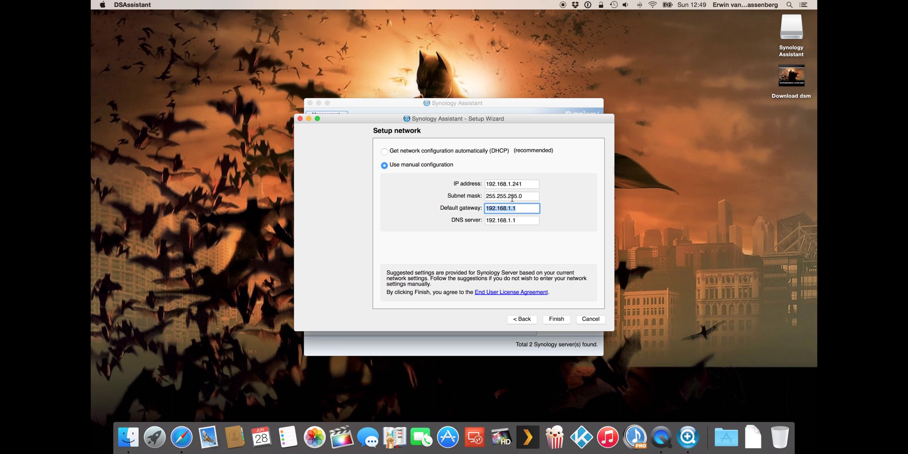
{"action": "key", "text": "Tab"}
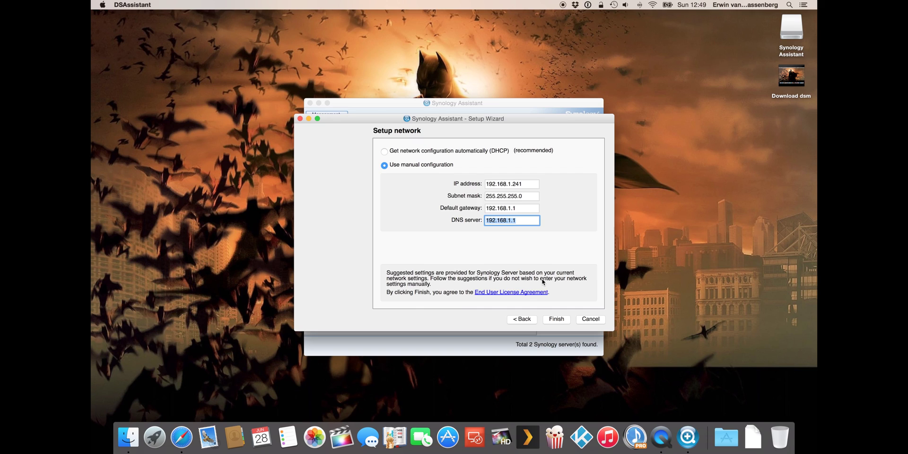
- Finish the wizard to install DSM, close the progress window, and bring up EN02's actions
{"action": "left_click", "coordinate": [561, 320]}
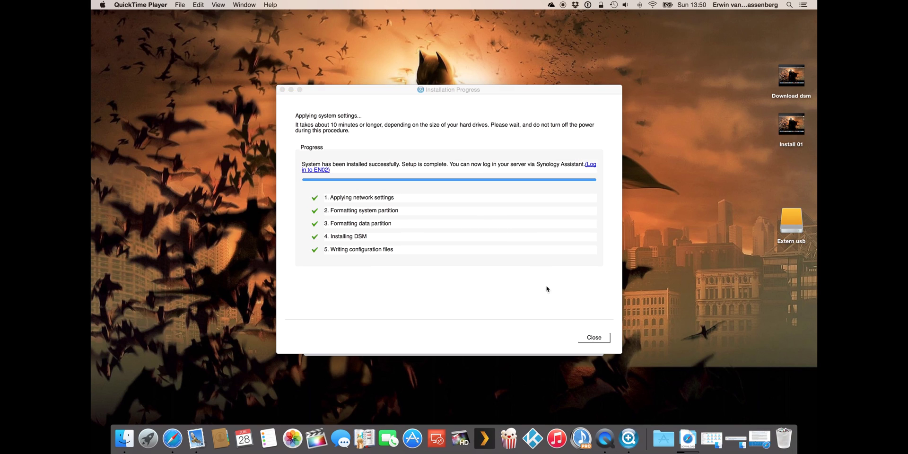
{"action": "left_click", "coordinate": [600, 339]}
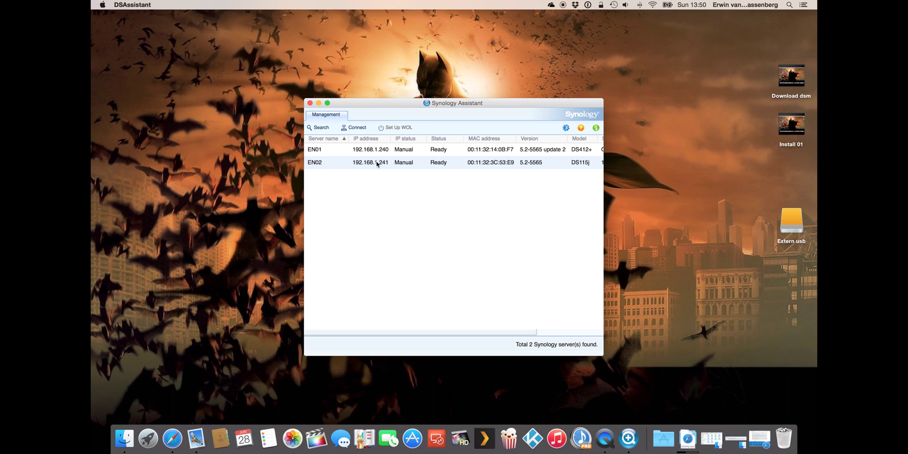
{"action": "right_click", "coordinate": [481, 163]}
- Connect to EN02 in Safari, sign in as admin, and decline saving the password
{"action": "left_click", "coordinate": [498, 163]}
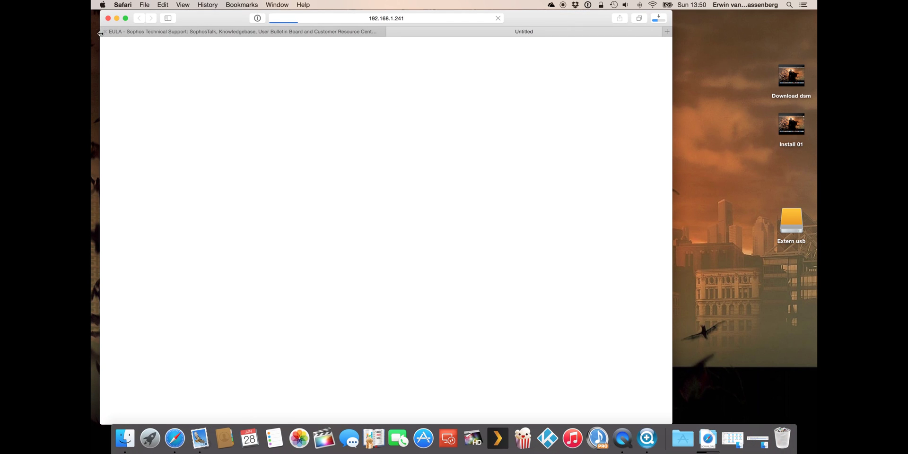
{"action": "left_click", "coordinate": [105, 32]}
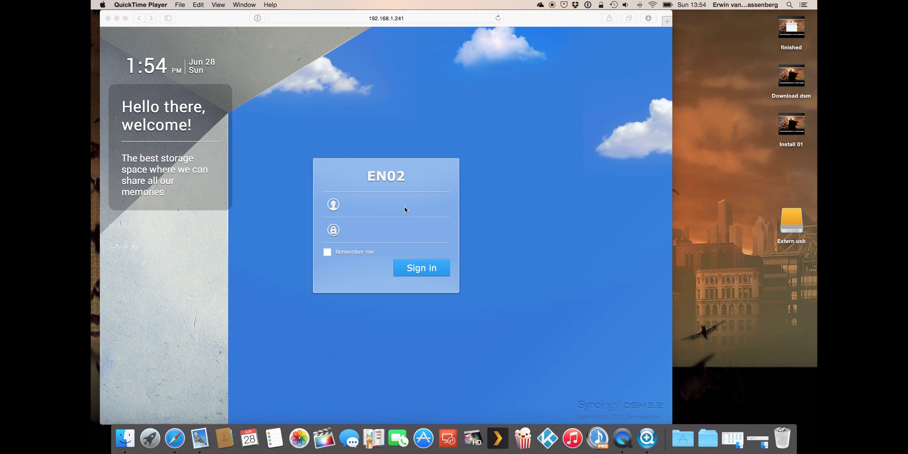
{"action": "left_click", "coordinate": [373, 205]}
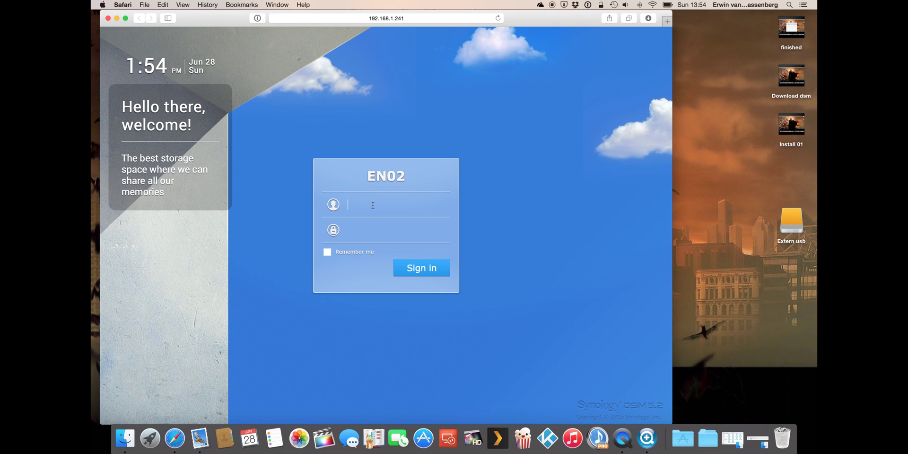
{"action": "type", "text": "admin"}
{"action": "type", "text": "•••••••••••"}
{"action": "left_click", "coordinate": [422, 268]}
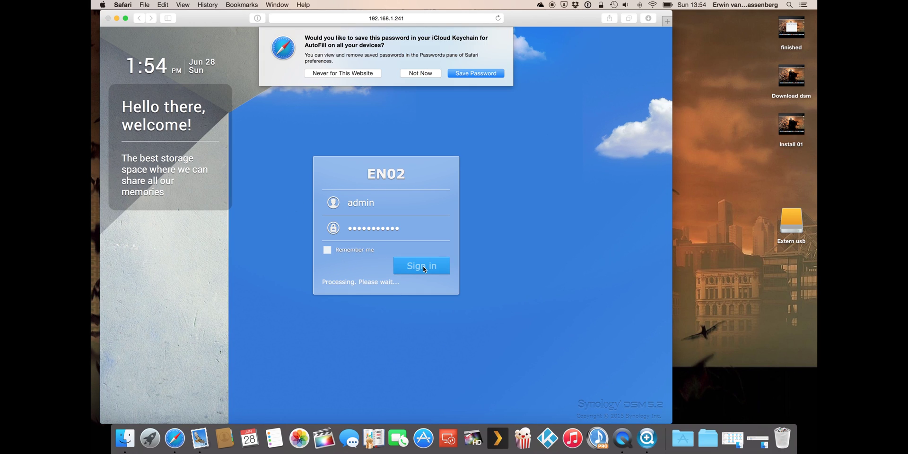
{"action": "left_click", "coordinate": [421, 74]}
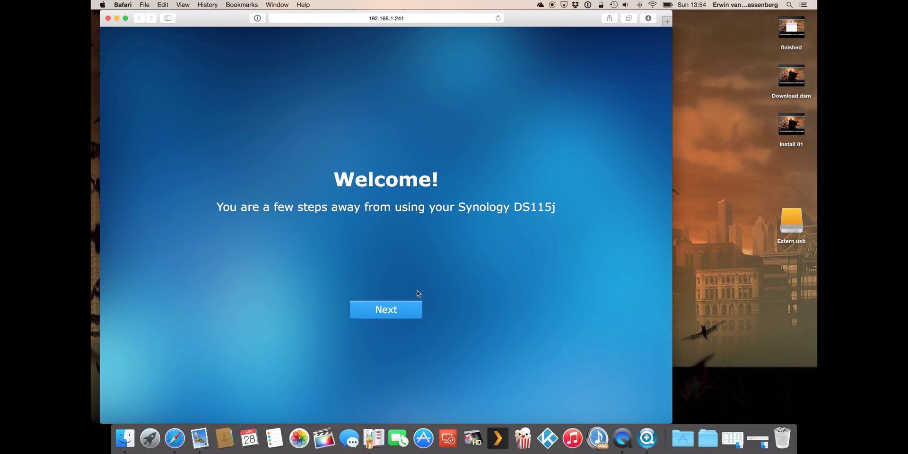
- Pass the welcome page and keep auto-install updates scheduled Sun,Wed at 04:30
{"action": "left_click", "coordinate": [396, 316]}
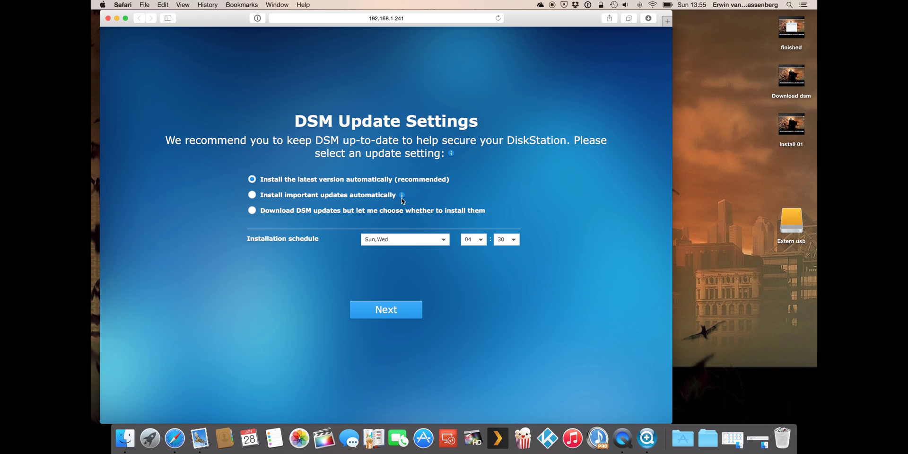
{"action": "mouse_move", "coordinate": [402, 196]}
{"action": "left_click", "coordinate": [386, 241]}
{"action": "left_click", "coordinate": [382, 238]}
{"action": "left_click", "coordinate": [381, 238]}
{"action": "left_click", "coordinate": [458, 261]}
{"action": "left_click", "coordinate": [393, 310]}
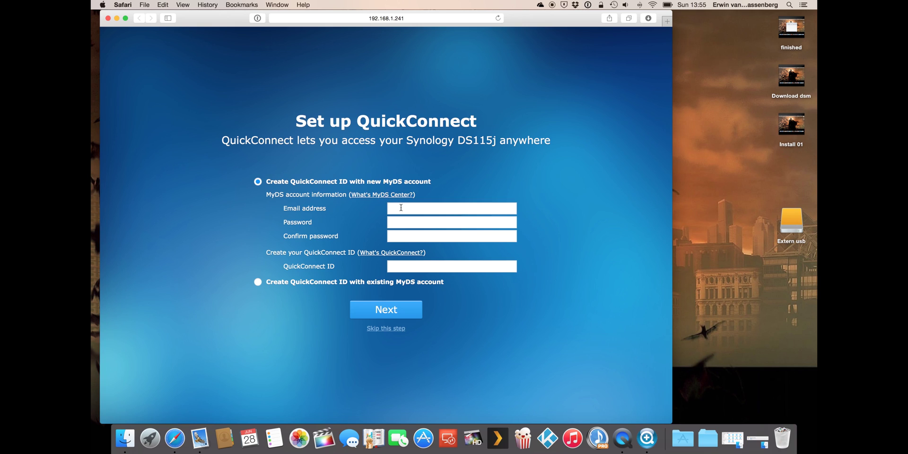
- Link QuickConnect to an existing MyDS account, entering its e-mail, password and a QuickConnect ID
{"action": "left_click", "coordinate": [402, 208]}
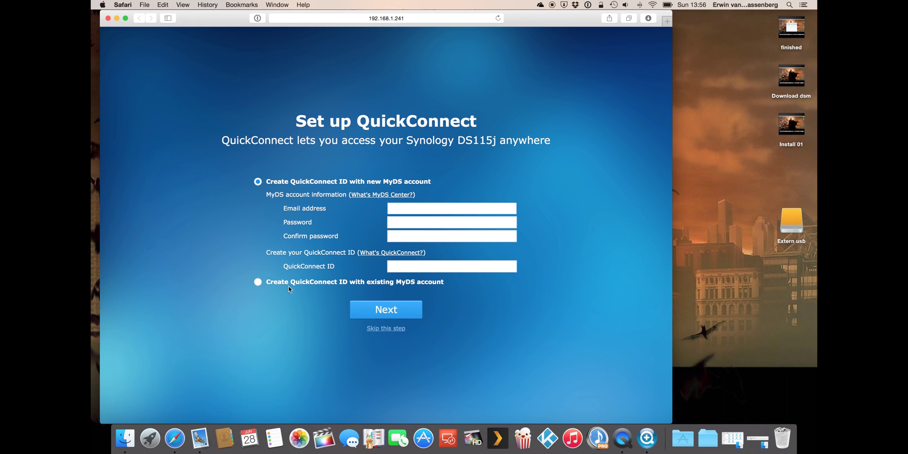
{"action": "left_click", "coordinate": [427, 284]}
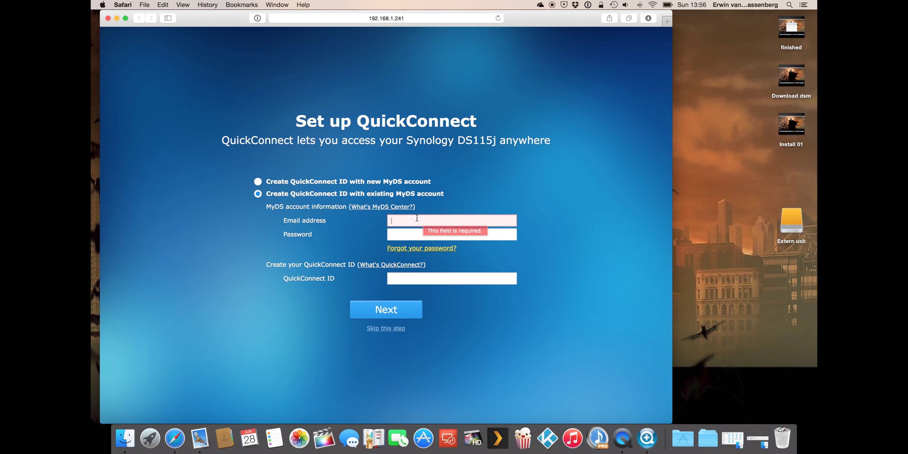
{"action": "key", "text": "Tab"}
{"action": "type", "text": "•••••••••••"}
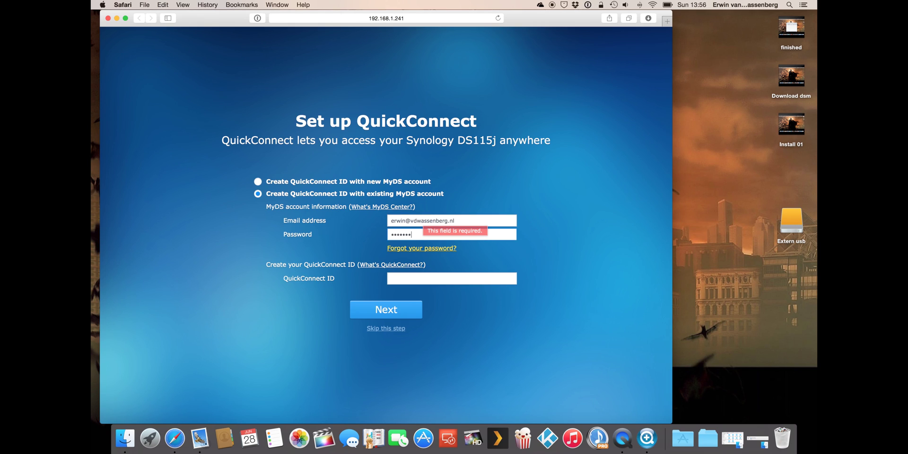
{"action": "key", "text": "Tab"}
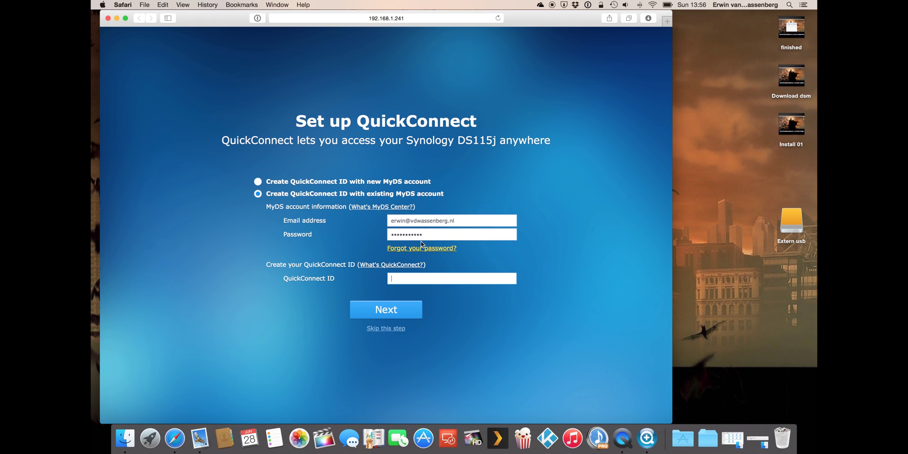
- Skip the recommended packages, untick Help make DSM better, and go to the DSM desktop
{"action": "left_click", "coordinate": [400, 279]}
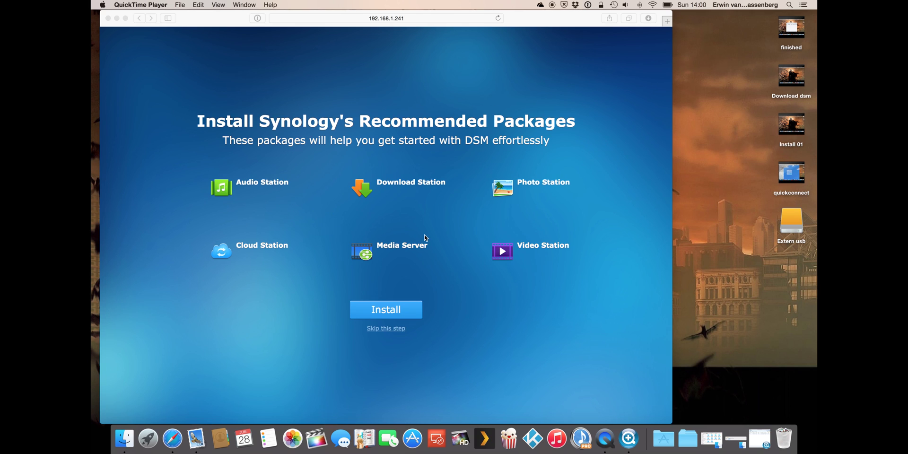
{"action": "left_click", "coordinate": [392, 334]}
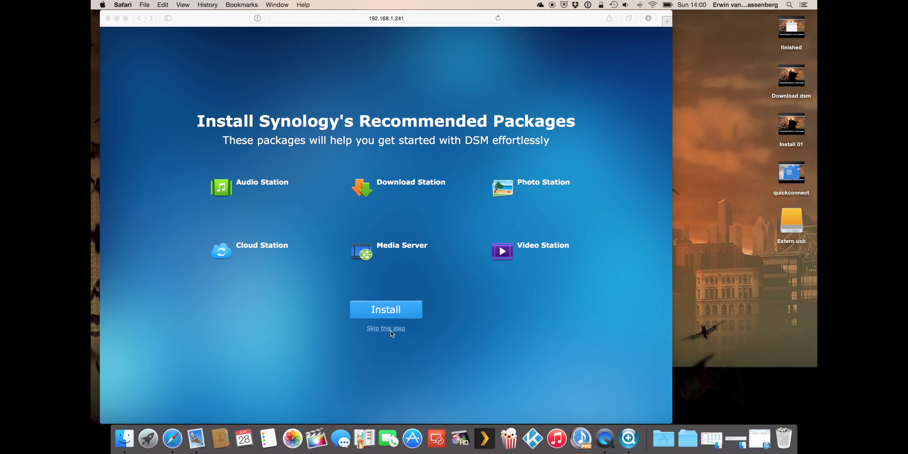
{"action": "left_click", "coordinate": [392, 333]}
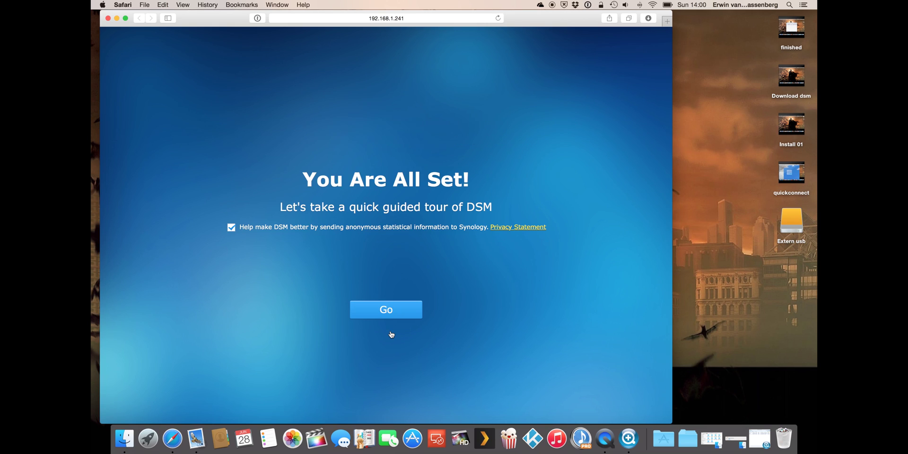
{"action": "left_click", "coordinate": [231, 228]}
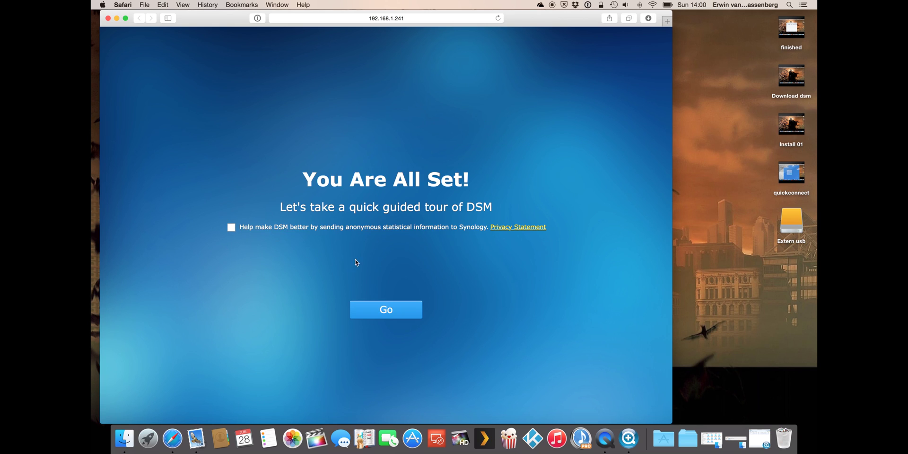
{"action": "left_click", "coordinate": [397, 311]}
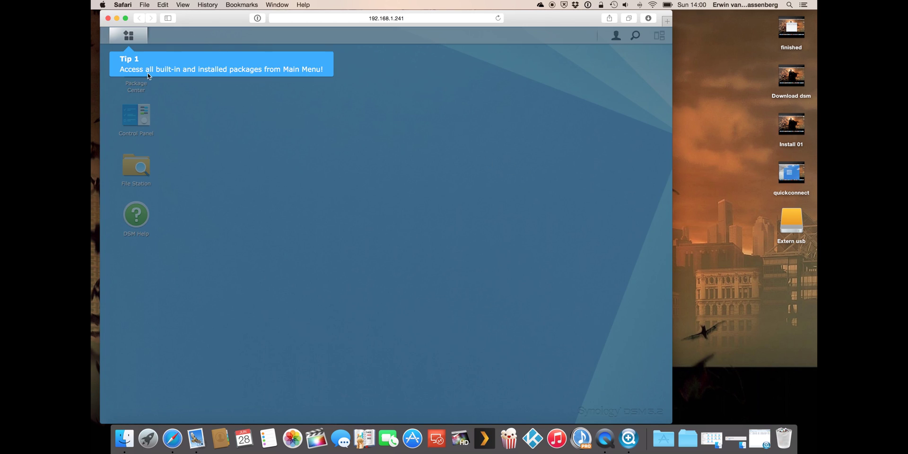
- Click through and dismiss the guided-tour tips on the DSM desktop
{"action": "left_click", "coordinate": [227, 68]}
{"action": "left_click", "coordinate": [230, 66]}
{"action": "left_click", "coordinate": [221, 91]}
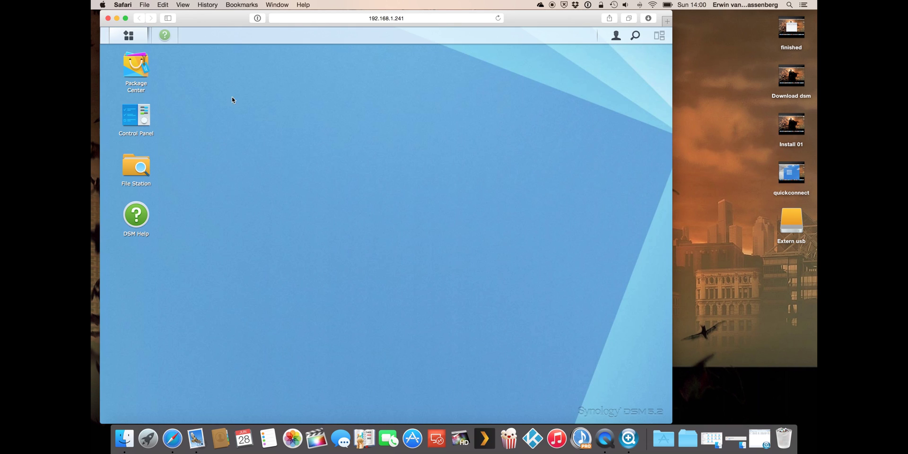
- Turn on Do not automatically launch DSM Help, confirm with OK, and close DSM Help
{"action": "left_click", "coordinate": [339, 240]}
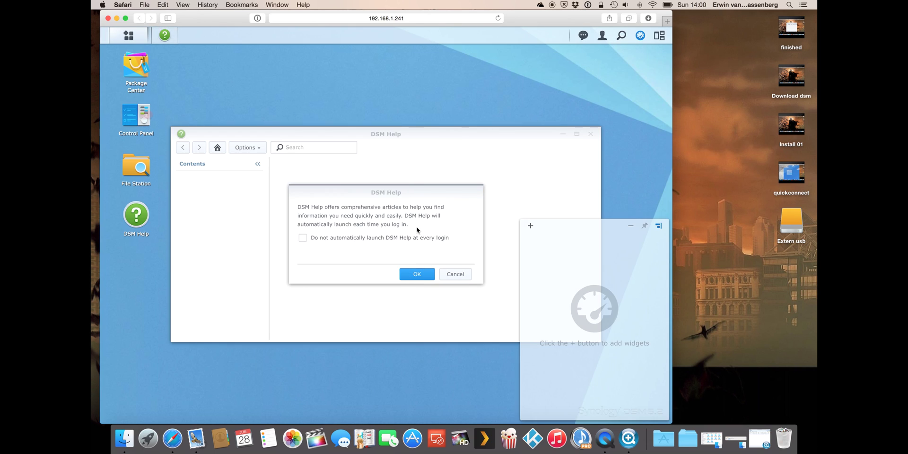
{"action": "left_click", "coordinate": [423, 277]}
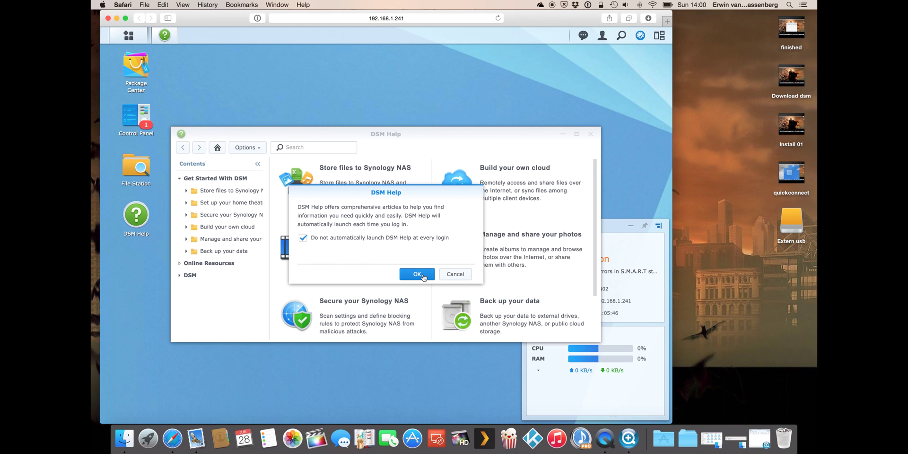
{"action": "left_click", "coordinate": [590, 135]}
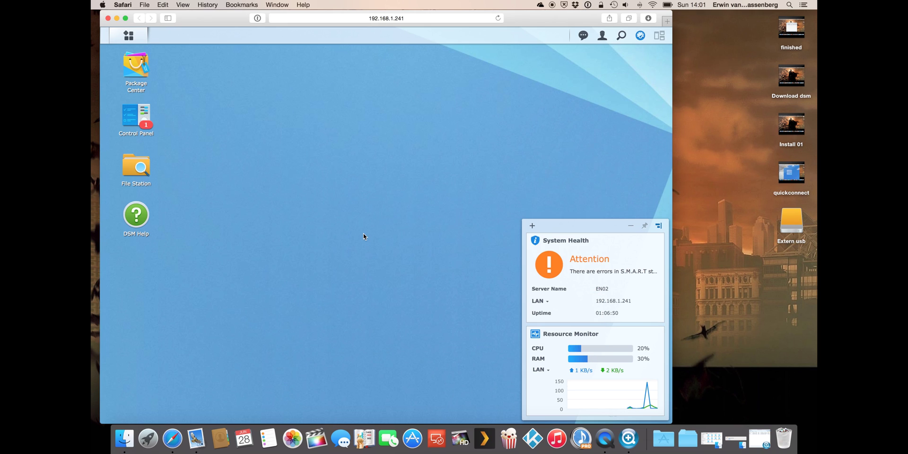